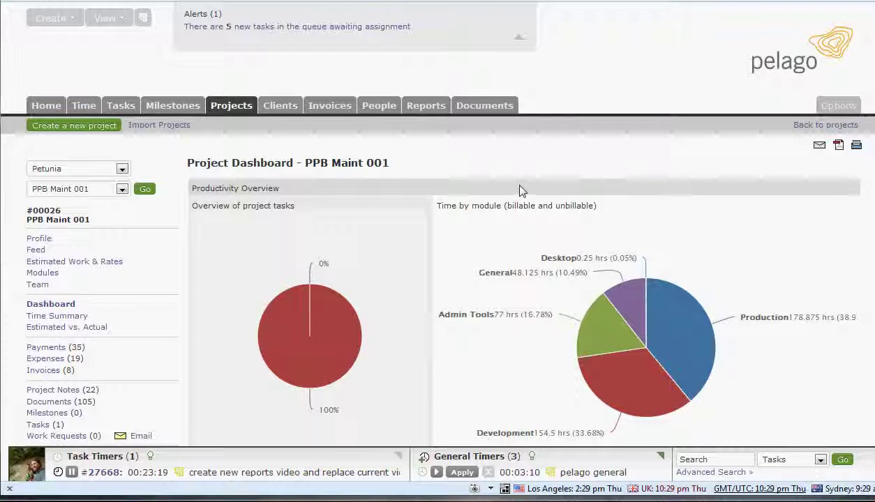
# Examine the PPB Maint 001 project dashboard, including the productivity overview, budget overview and list of project reports
pyautogui.scroll(-4, 391, 167)
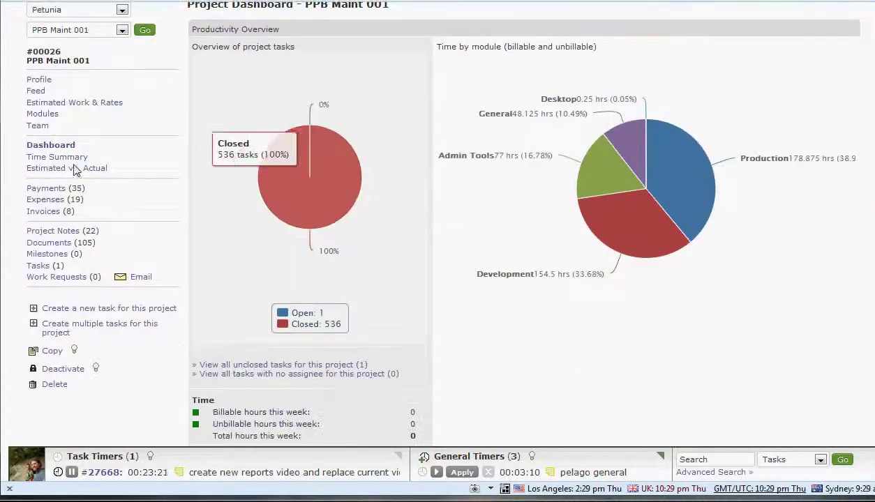
pyautogui.scroll(2, 585, 377)
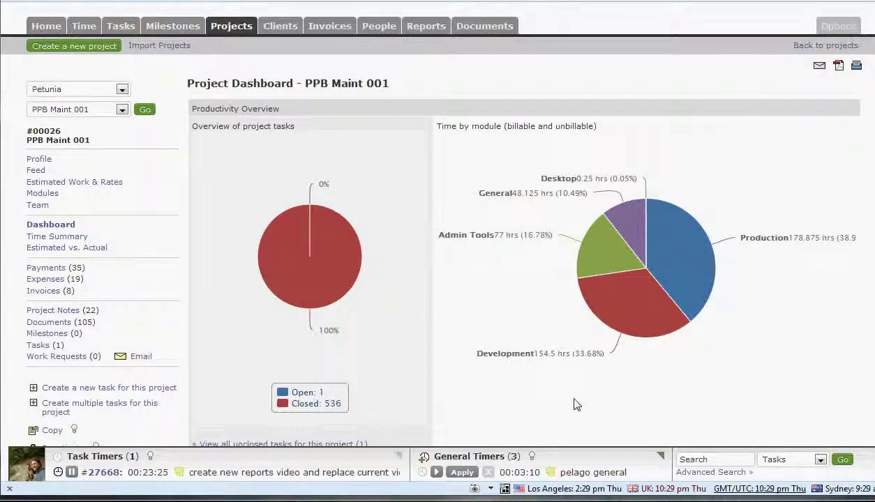
pyautogui.scroll(-8, 746, 352)
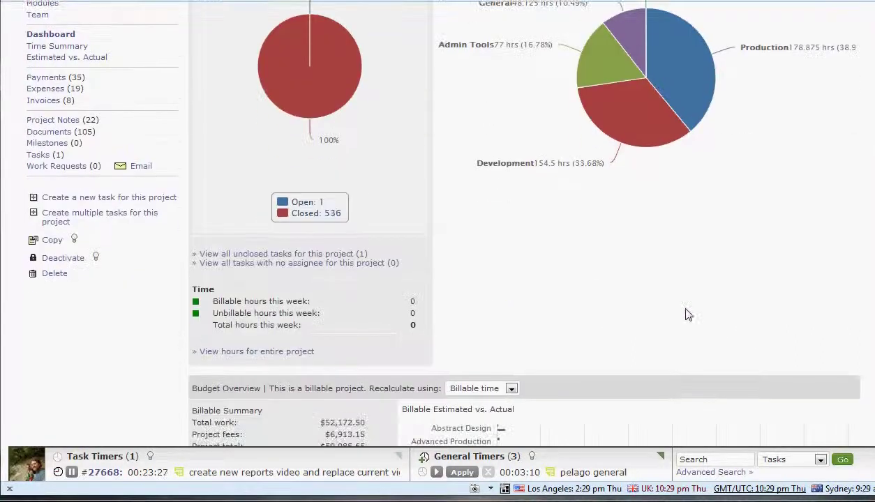
pyautogui.scroll(-4, 647, 237)
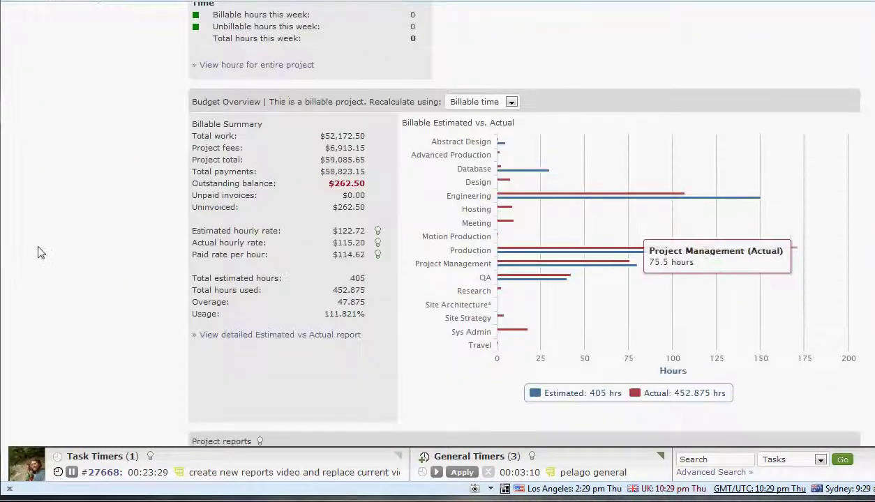
pyautogui.scroll(-4, 59, 237)
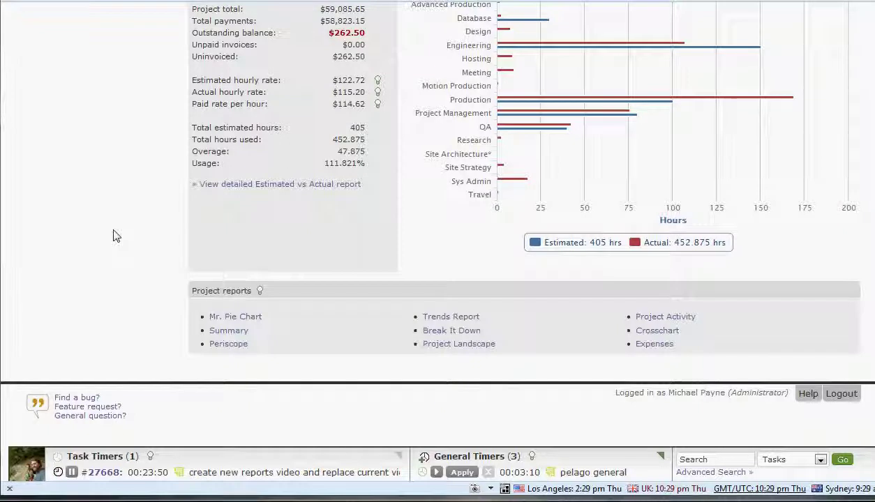
pyautogui.scroll(2, 115, 237)
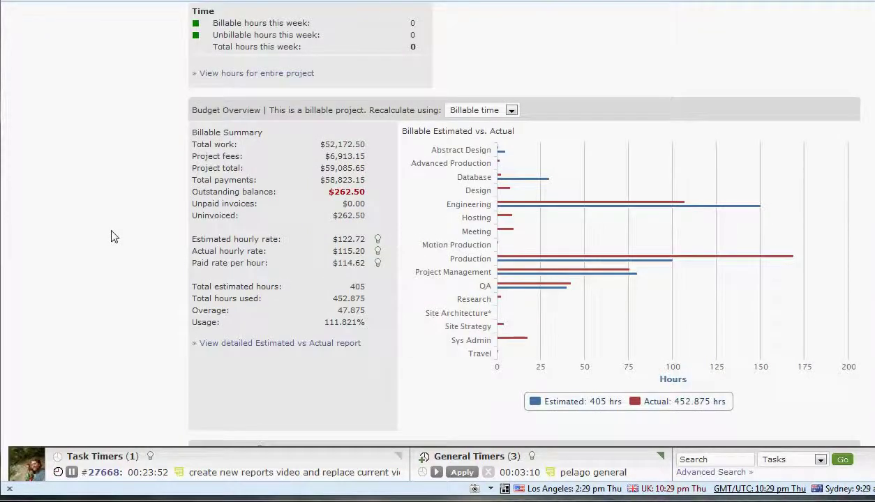
pyautogui.scroll(5, 114, 238)
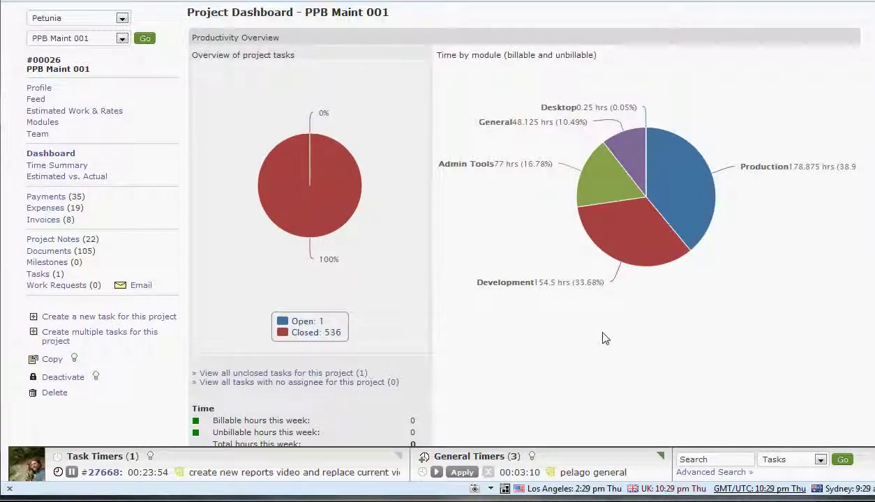
# Open the PPB Maint 001 project's Time Summary and review its billable time by work type
pyautogui.scroll(2, 576, 354)
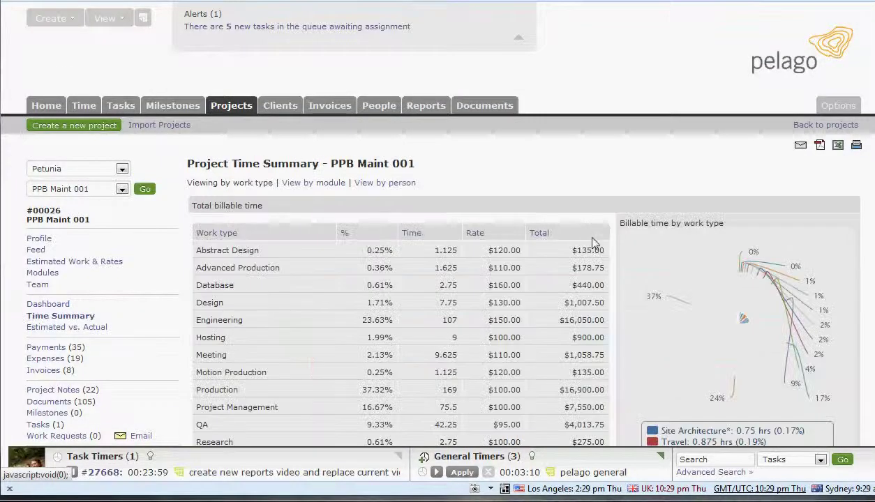
pyautogui.scroll(-4, 608, 155)
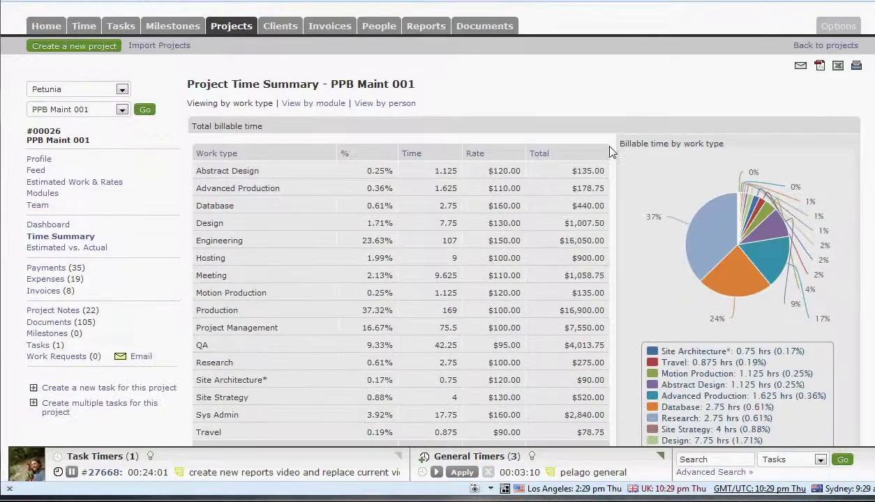
pyautogui.scroll(2, 614, 148)
# Open the project's Estimated vs. Actual report, review the work type figures, and view it by task estimates
pyautogui.click(64, 248)
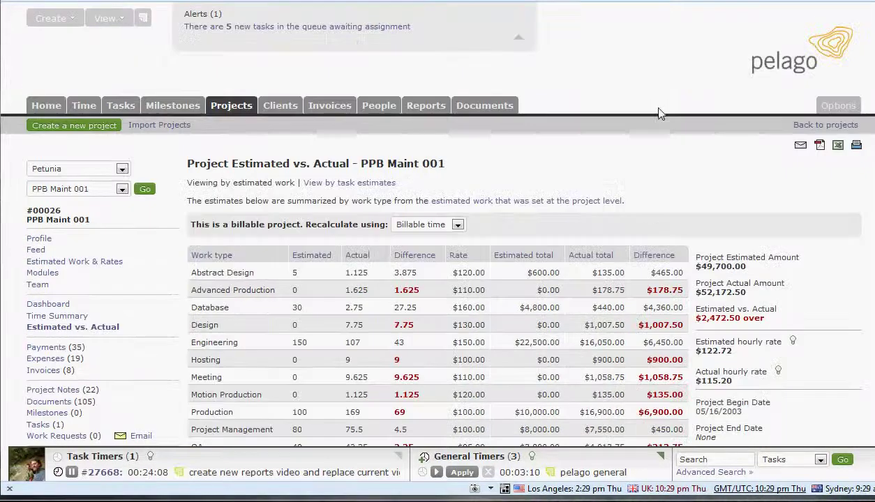
pyautogui.scroll(-5, 650, 224)
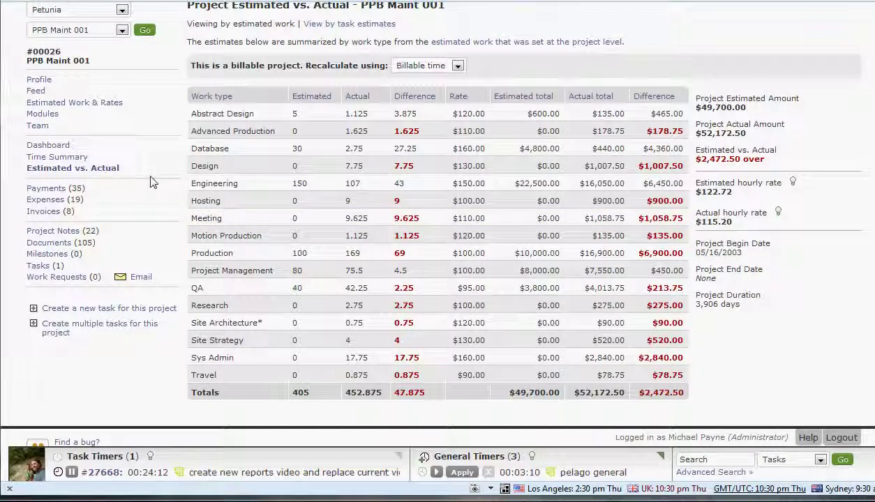
pyautogui.scroll(3, 366, 146)
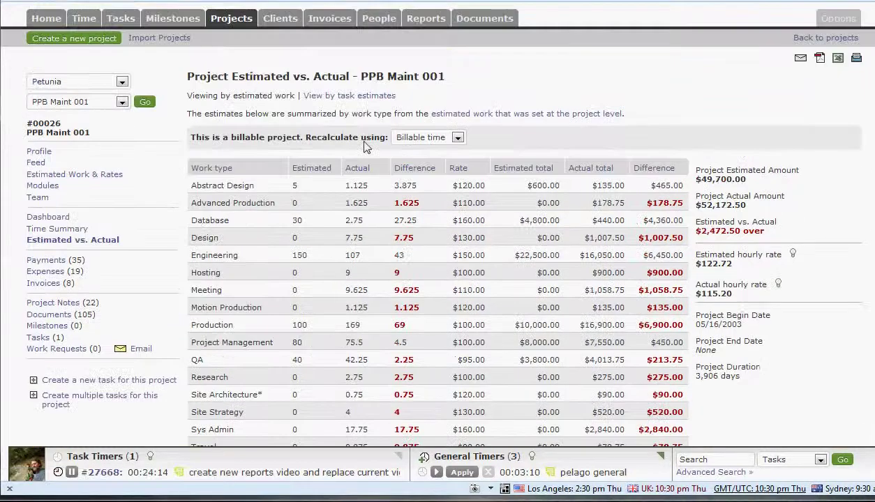
pyautogui.click(352, 104)
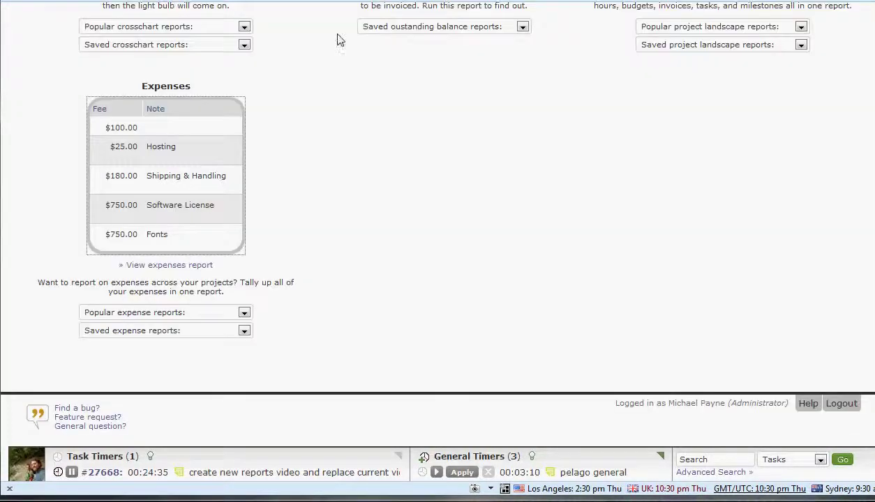
# Open the Mr. Pie Chart report from the reports overview and examine its grouping options, filter options and saved reports
pyautogui.scroll(15, 465, 231)
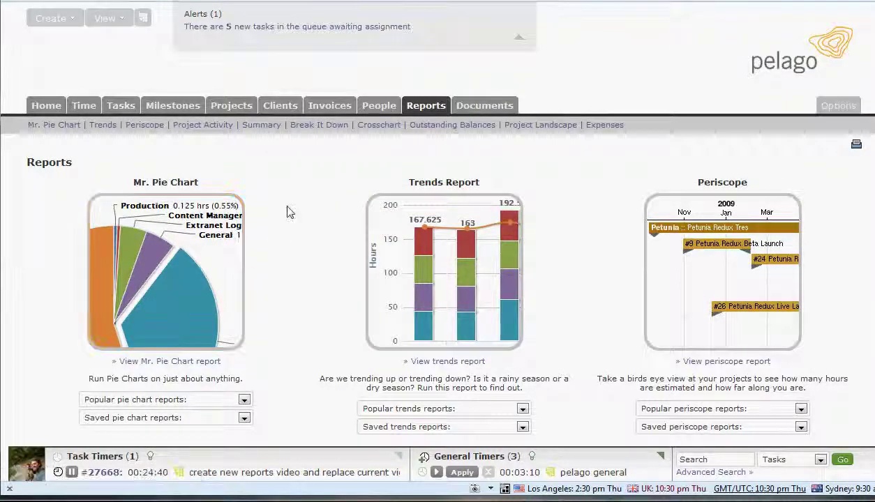
pyautogui.scroll(-3, 305, 209)
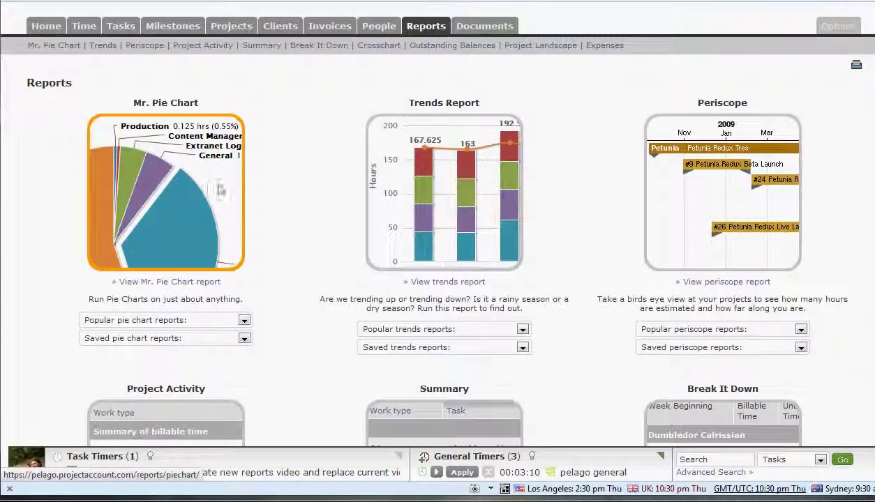
pyautogui.click(231, 190)
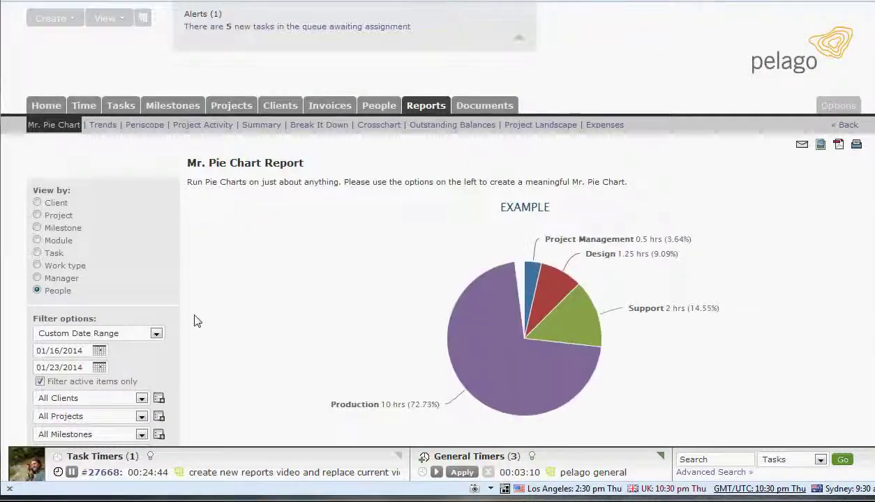
pyautogui.scroll(-3, 202, 321)
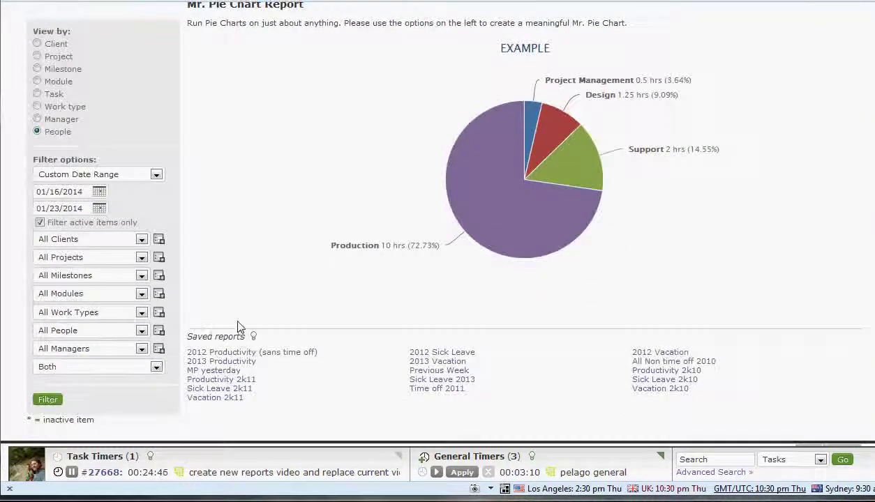
pyautogui.scroll(3, 237, 327)
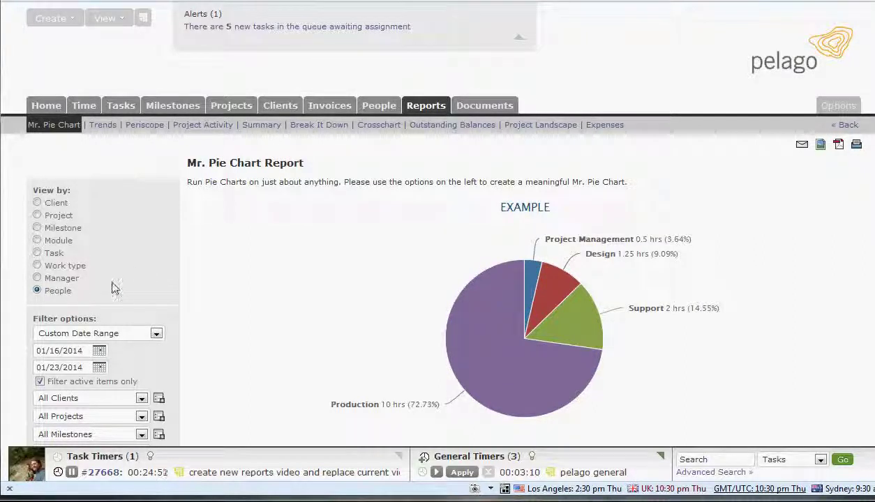
pyautogui.scroll(-3, 134, 225)
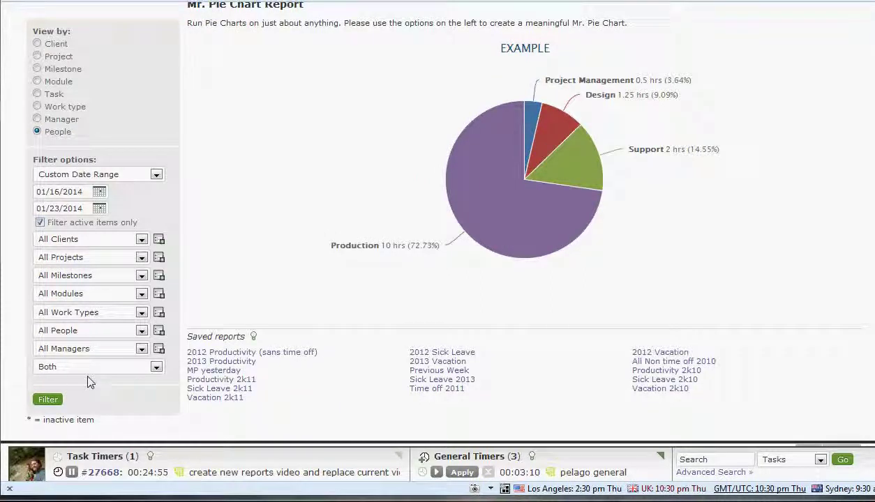
pyautogui.scroll(2, 194, 311)
pyautogui.scroll(1, 194, 311)
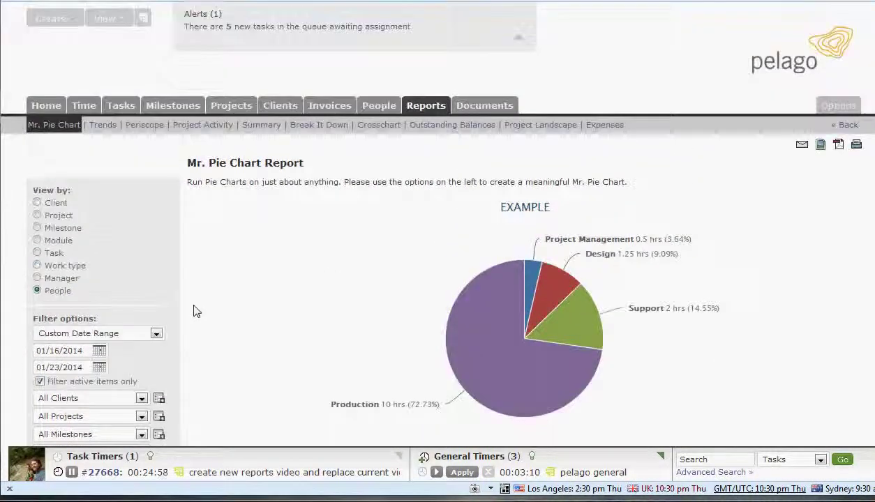
pyautogui.scroll(-3, 199, 328)
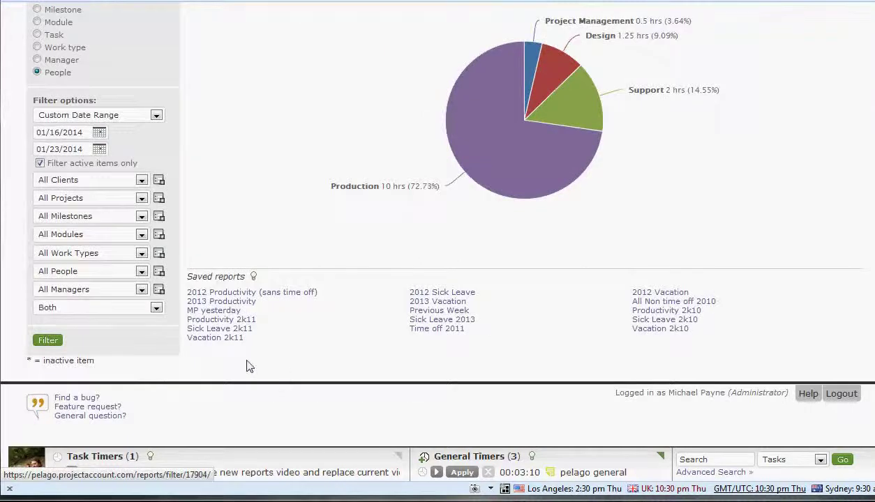
pyautogui.scroll(3, 272, 367)
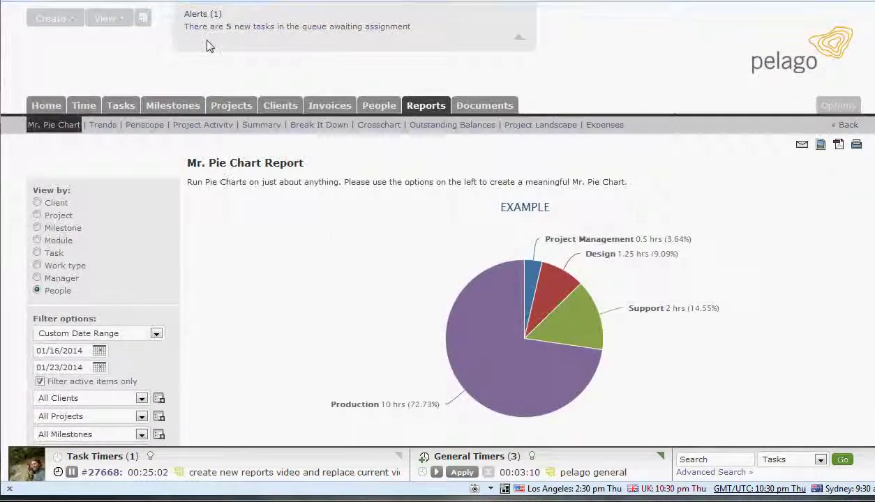
# Open the Trends report and examine its chart, filter options and the daily, weekly, monthly and quarterly view choices
pyautogui.click(103, 126)
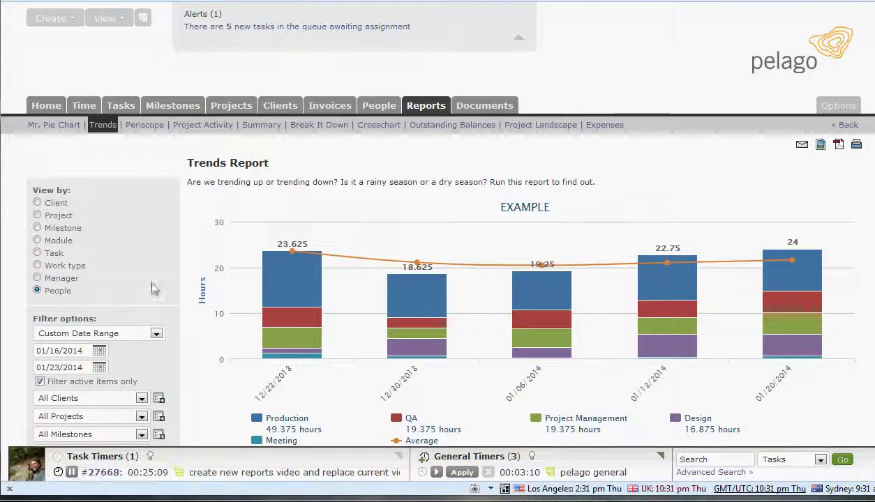
pyautogui.scroll(-2, 155, 289)
pyautogui.scroll(2, 256, 406)
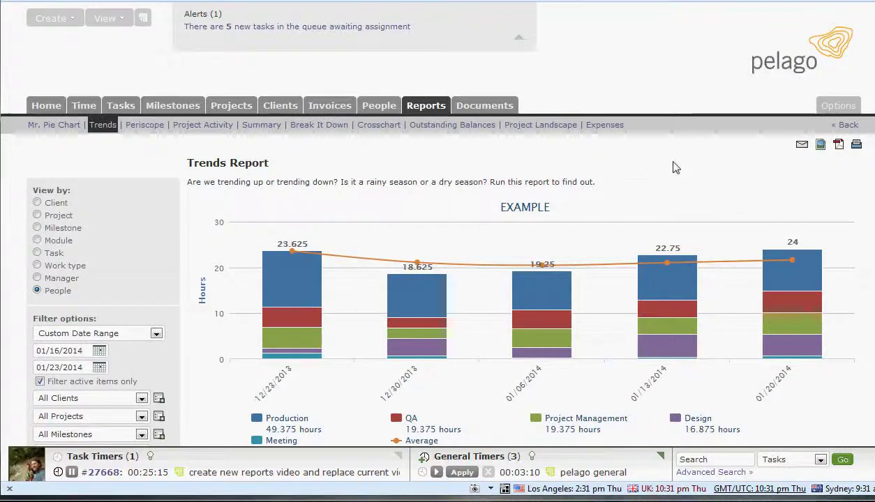
pyautogui.scroll(-1, 673, 166)
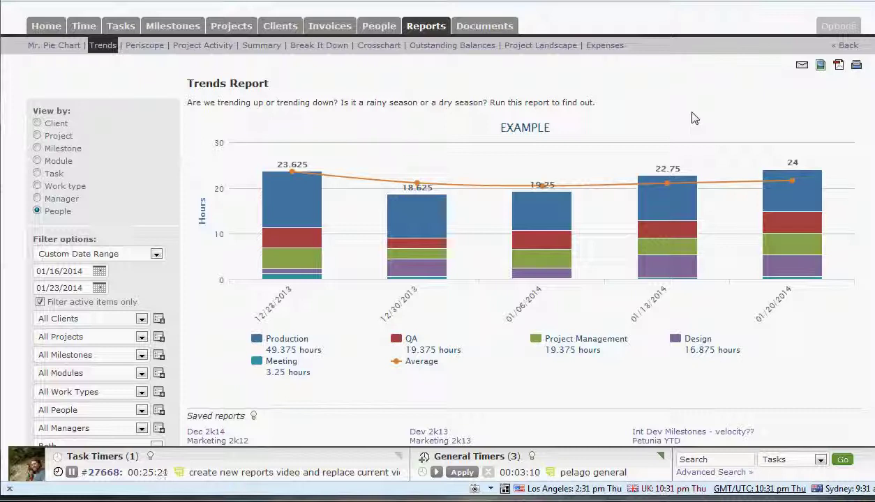
pyautogui.scroll(-2, 655, 164)
pyautogui.click(87, 291)
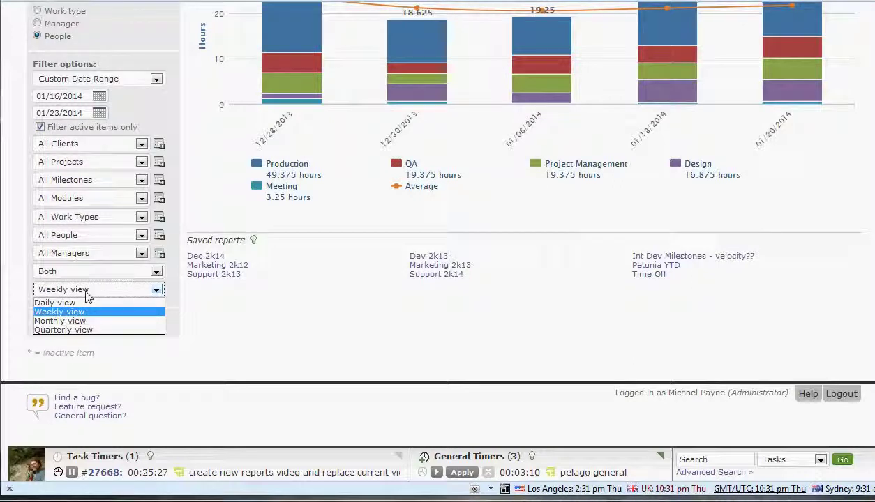
pyautogui.scroll(3, 352, 338)
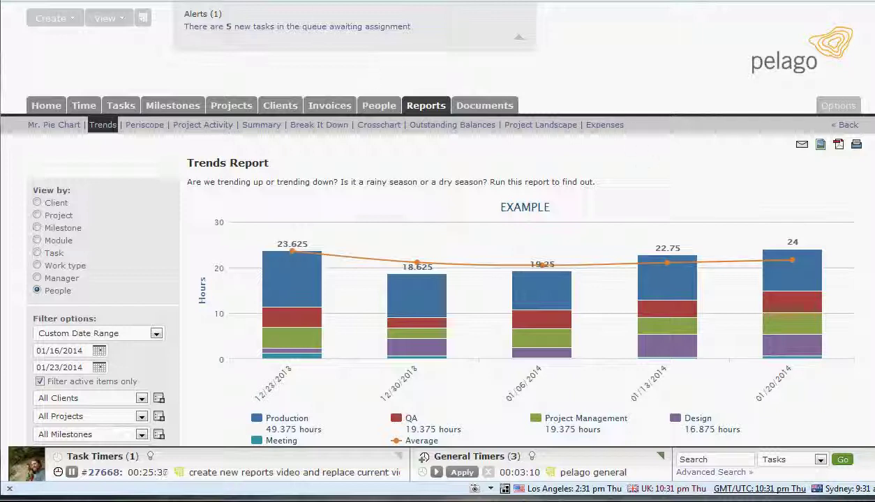
# Open the Project Activity report, review the billable summary and time details, and highlight the report's filter description
pyautogui.click(202, 125)
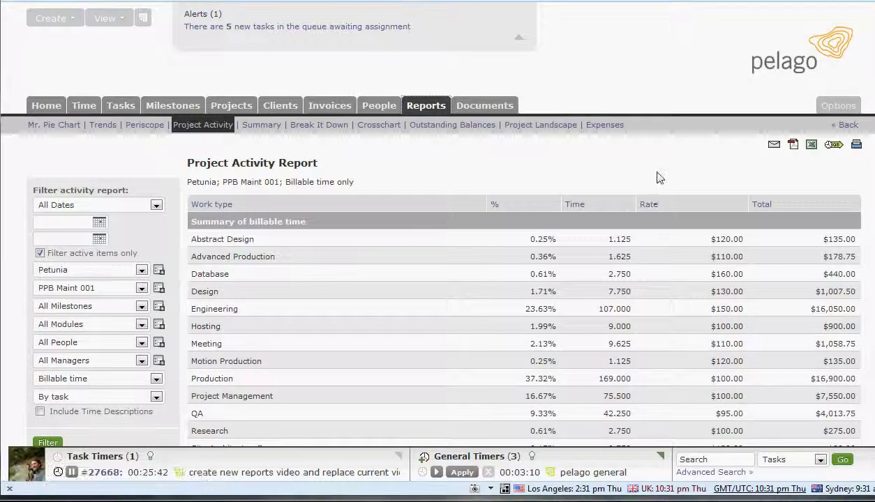
pyautogui.scroll(-2, 656, 178)
pyautogui.scroll(-4, 473, 359)
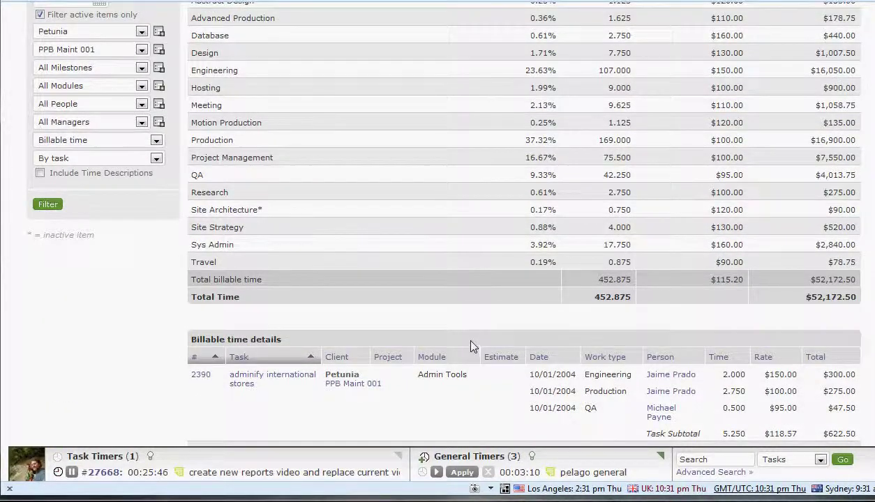
pyautogui.scroll(6, 472, 348)
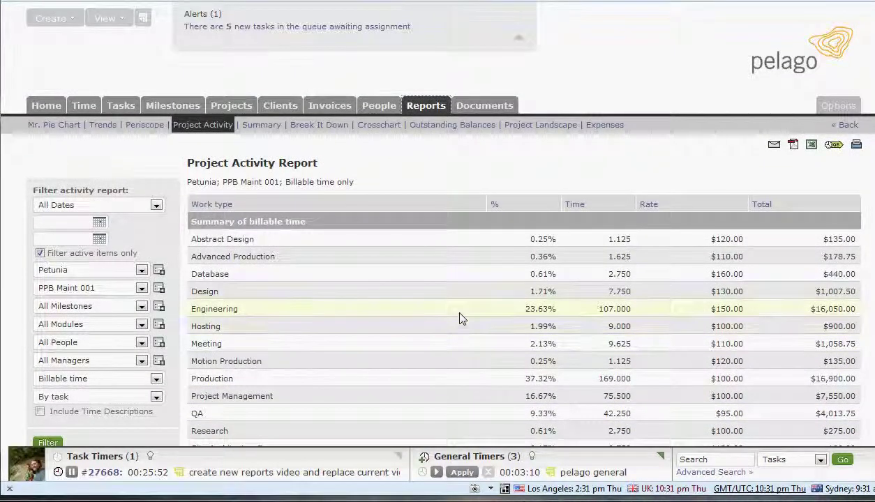
pyautogui.tripleClick(559, 178)
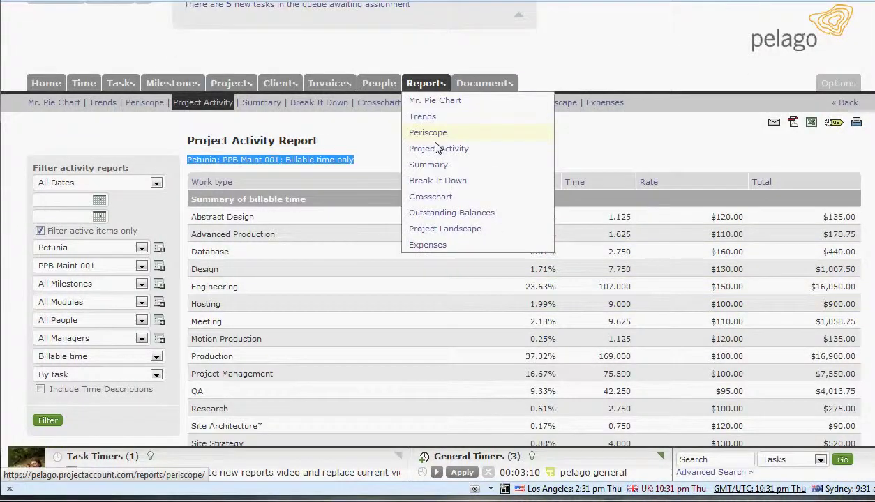
# Examine the Project Activity report's billable time and detail grouping options, choosing Billable time and By task
pyautogui.scroll(-2, 352, 192)
pyautogui.scroll(-2, 353, 192)
pyautogui.click(86, 220)
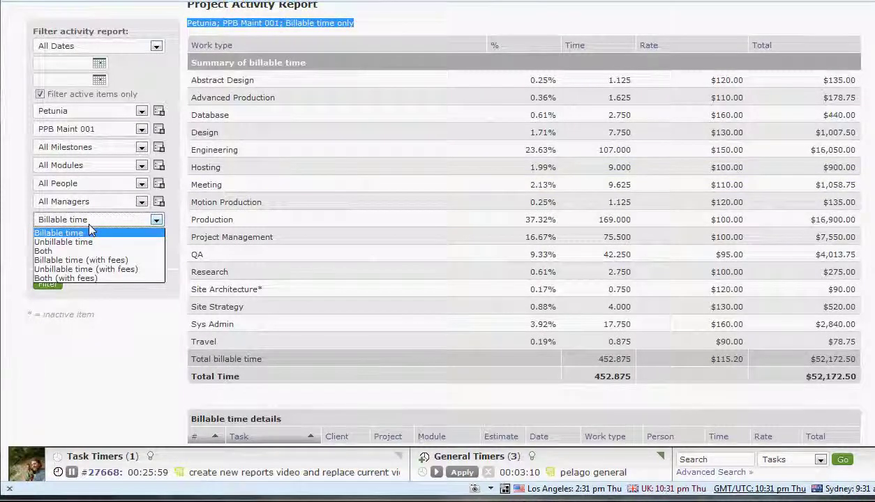
pyautogui.click(89, 226)
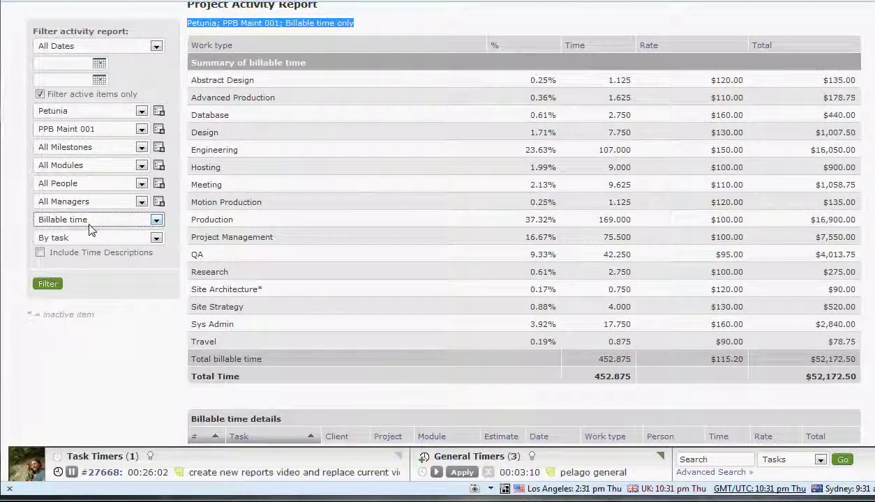
pyautogui.click(88, 239)
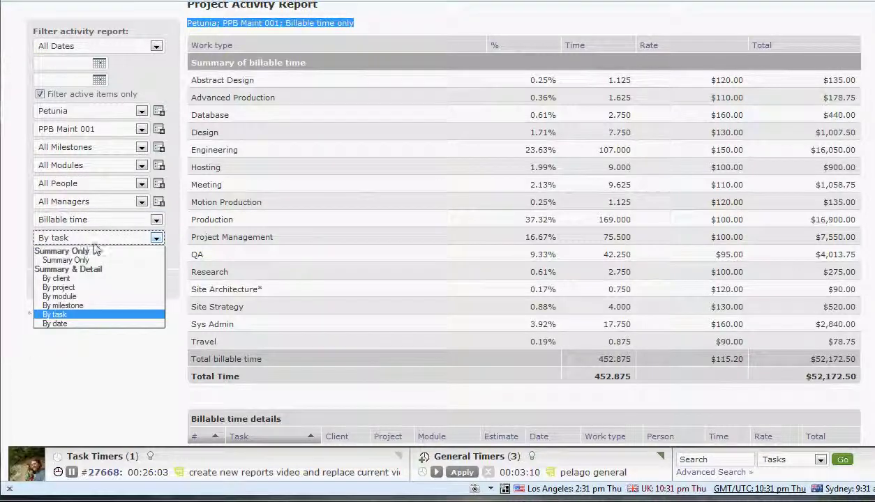
pyautogui.click(97, 316)
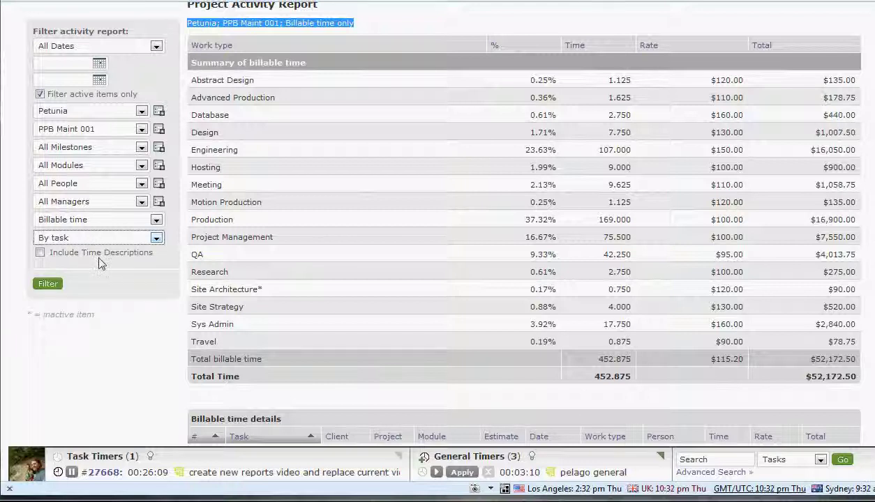
# Examine the Project Activity report's detail grouping choices, Include Time Descriptions option, billable summary and billable time details
pyautogui.click(70, 239)
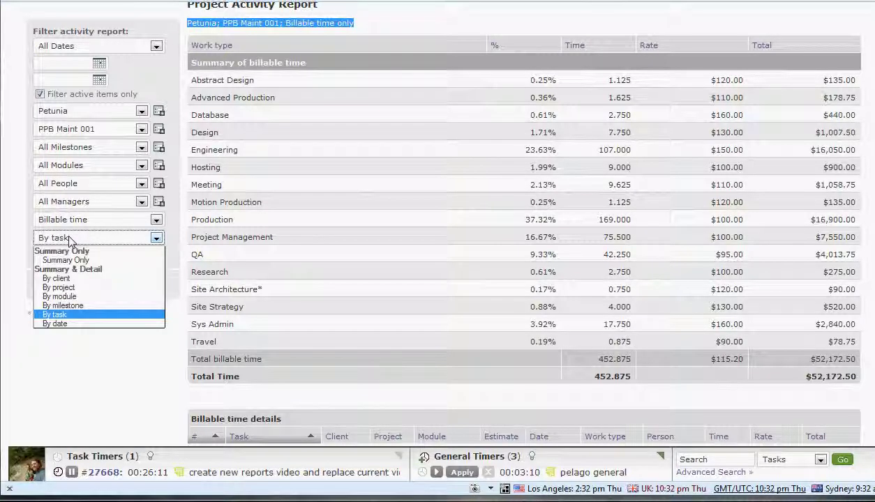
pyautogui.click(70, 239)
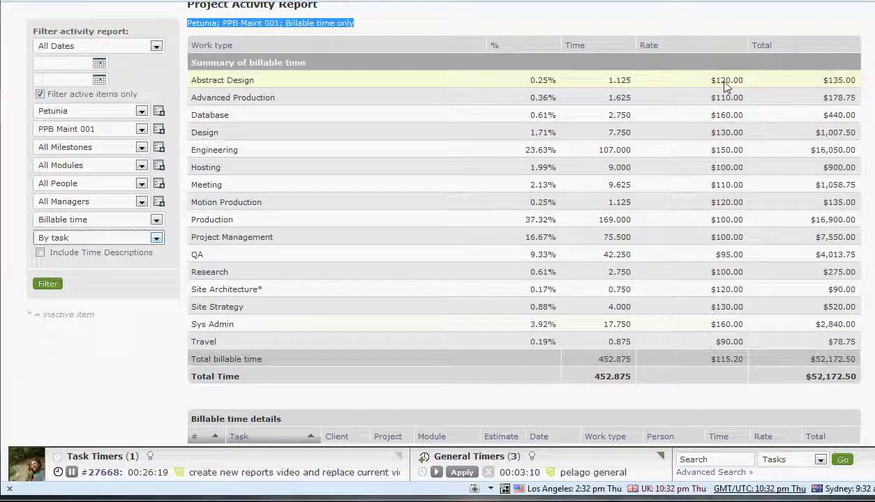
pyautogui.scroll(-4, 771, 360)
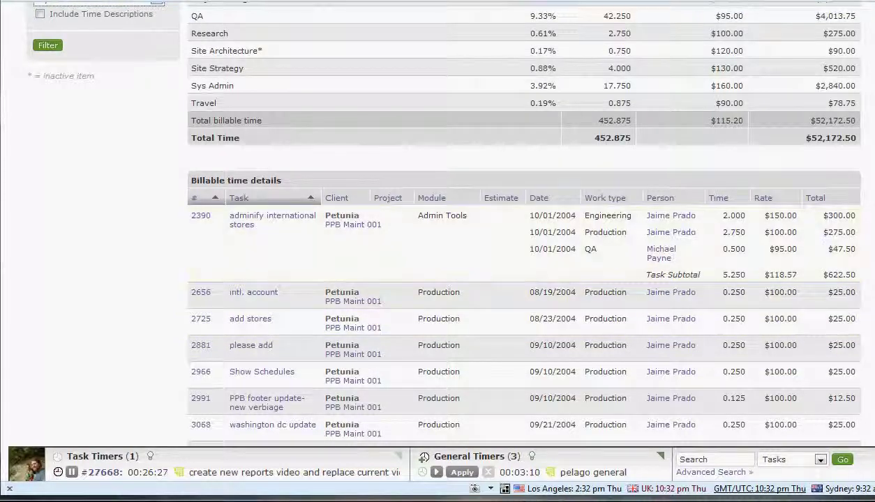
pyautogui.scroll(2, 76, 155)
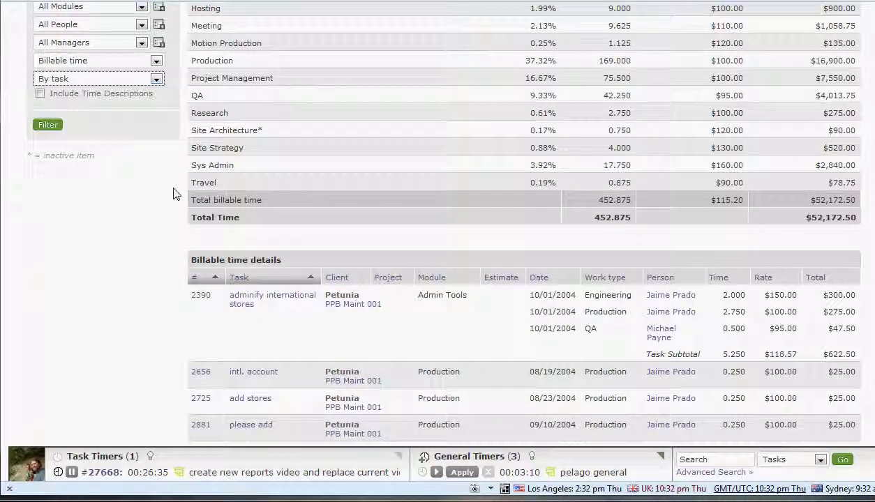
pyautogui.click(41, 94)
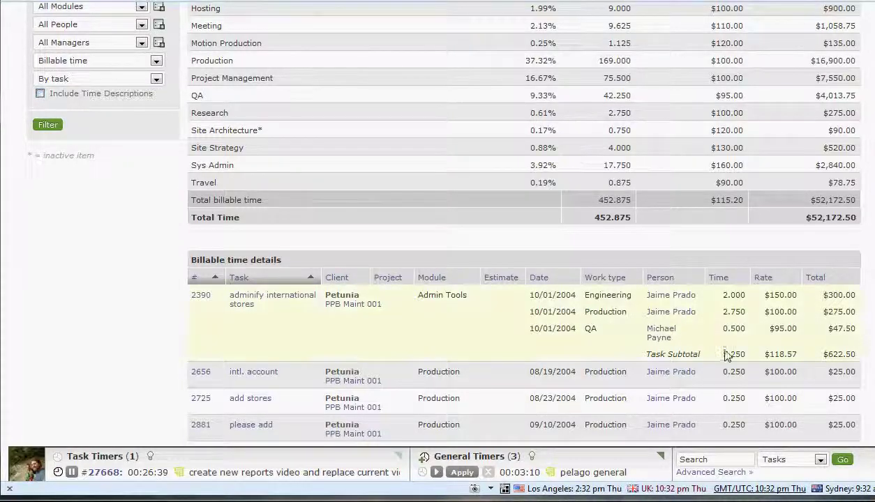
pyautogui.scroll(-2, 626, 348)
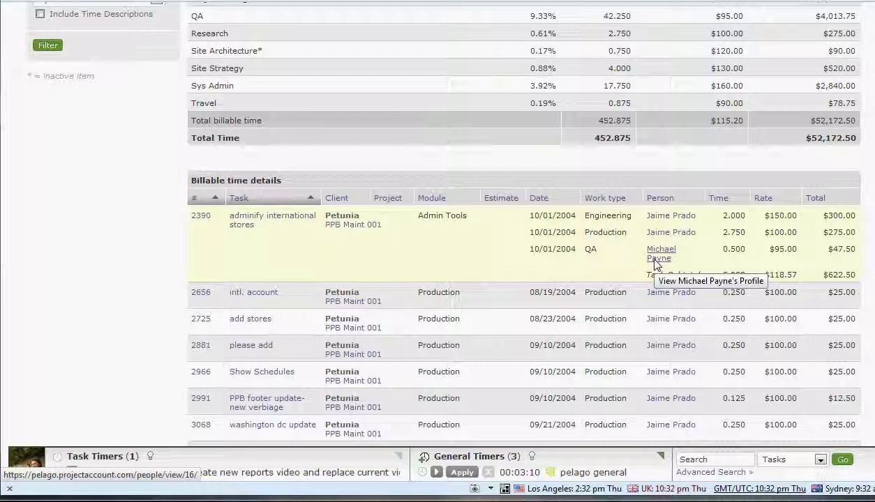
pyautogui.scroll(6, 660, 264)
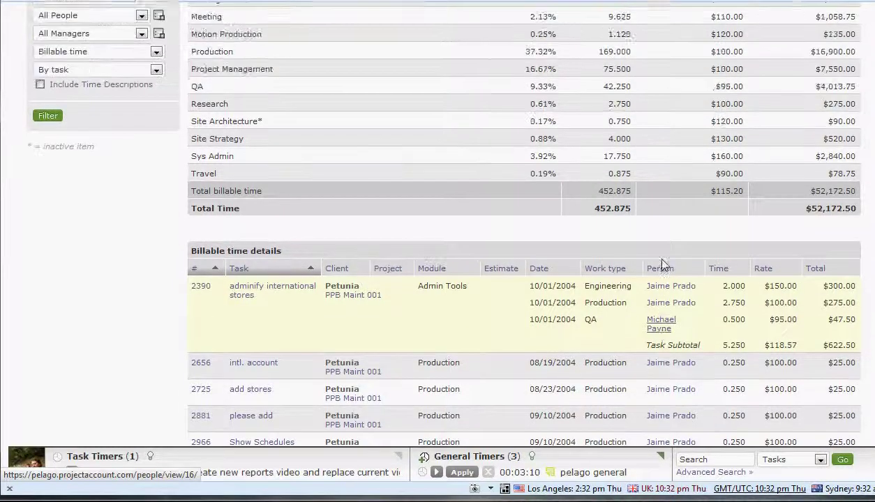
pyautogui.scroll(4, 663, 264)
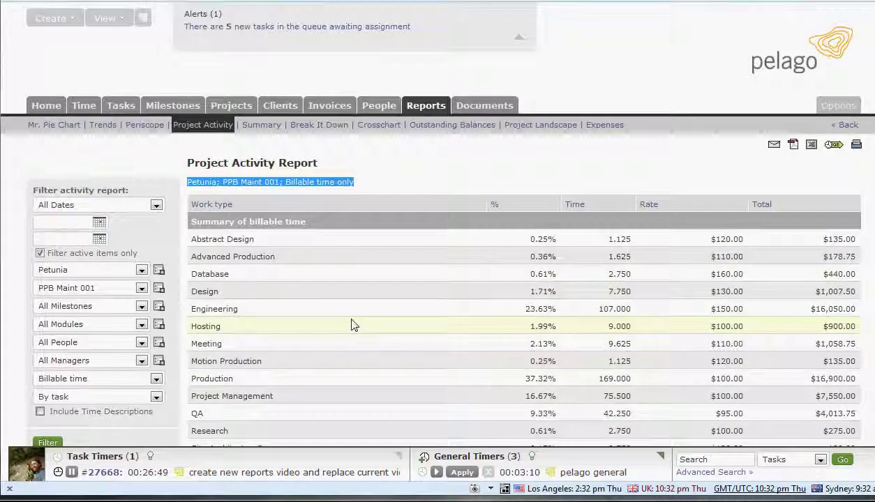
# Open the Periscope report to examine its example timeline and filter options, and open the Summary report
pyautogui.click(144, 125)
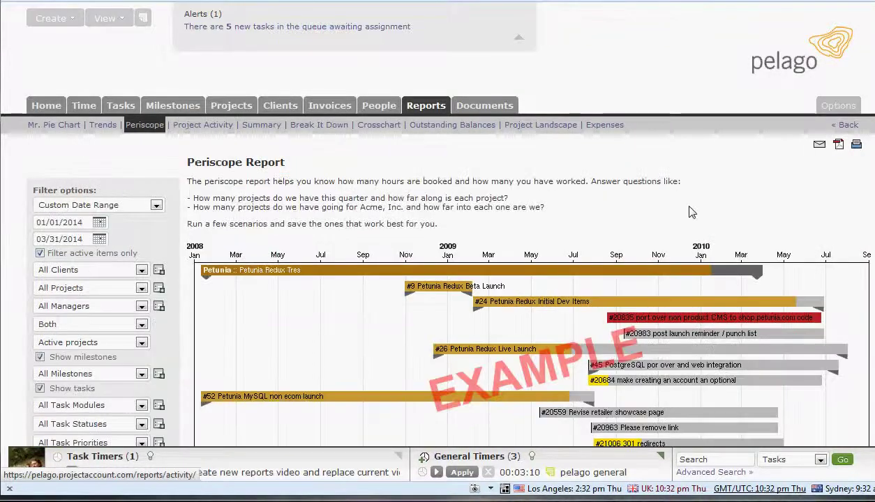
pyautogui.scroll(-2, 711, 224)
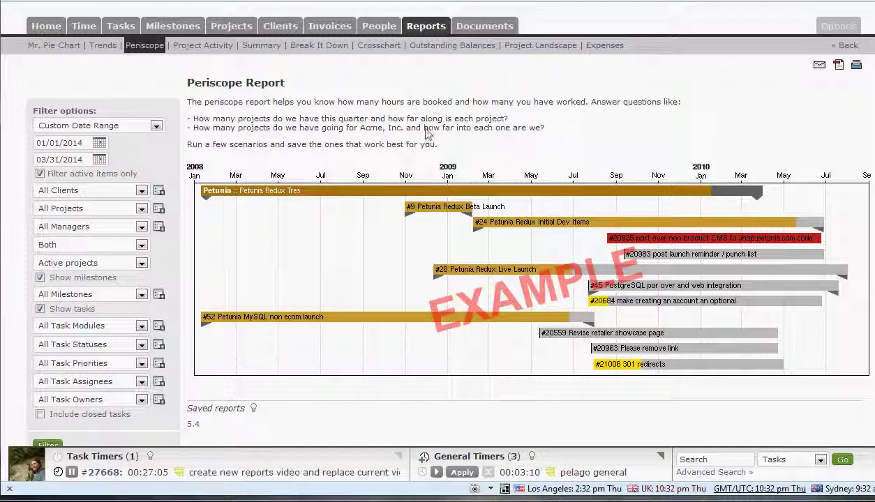
pyautogui.click(261, 46)
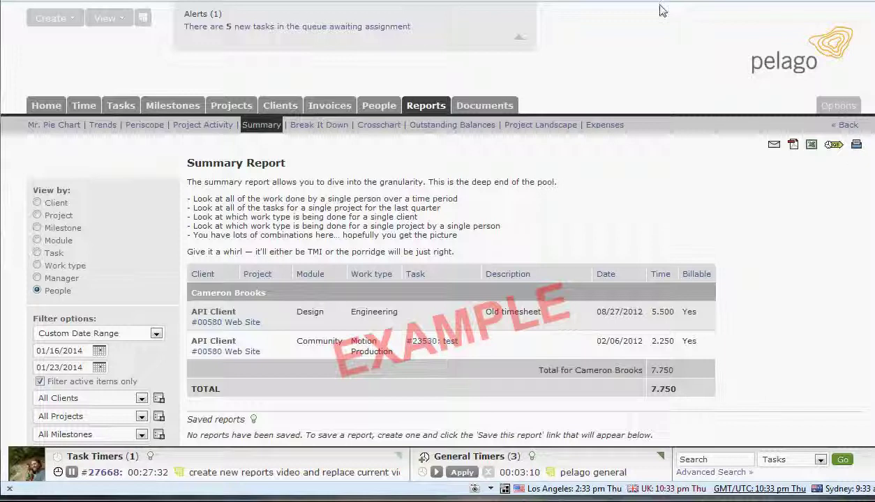
# View the Break It Down report, and open the Crosschart report to examine its X and Y comparison choices
pyautogui.click(328, 138)
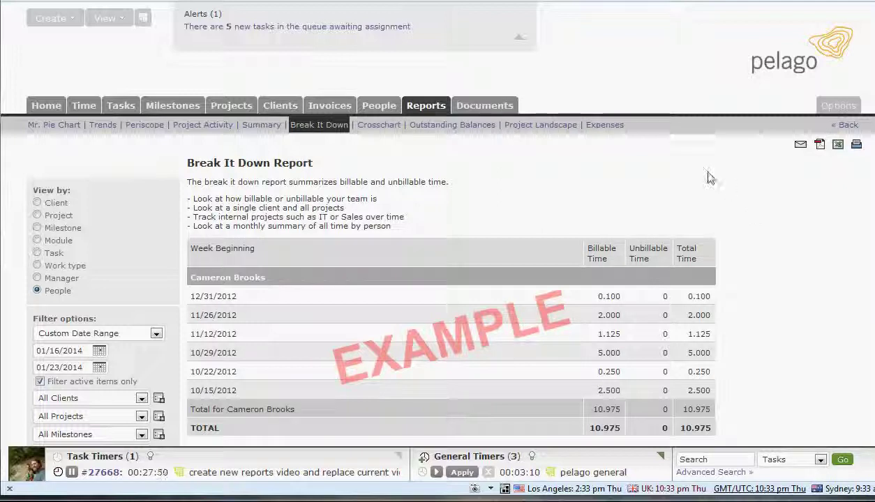
pyautogui.click(377, 126)
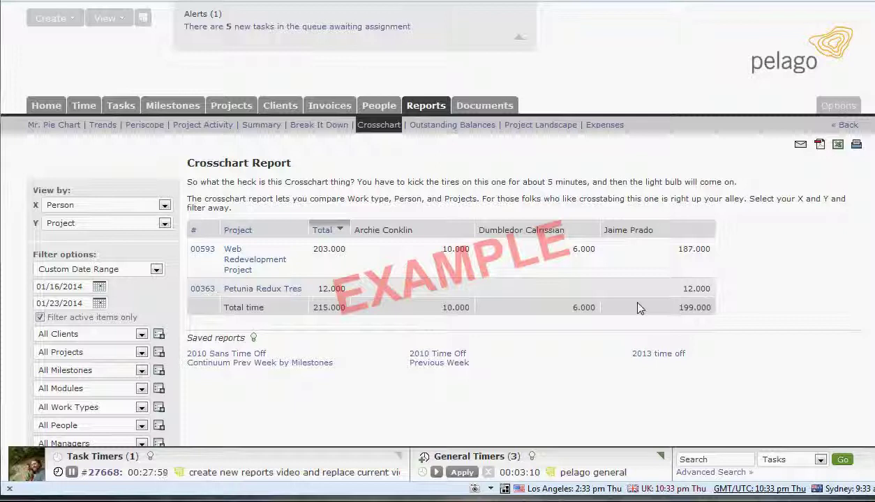
pyautogui.click(59, 222)
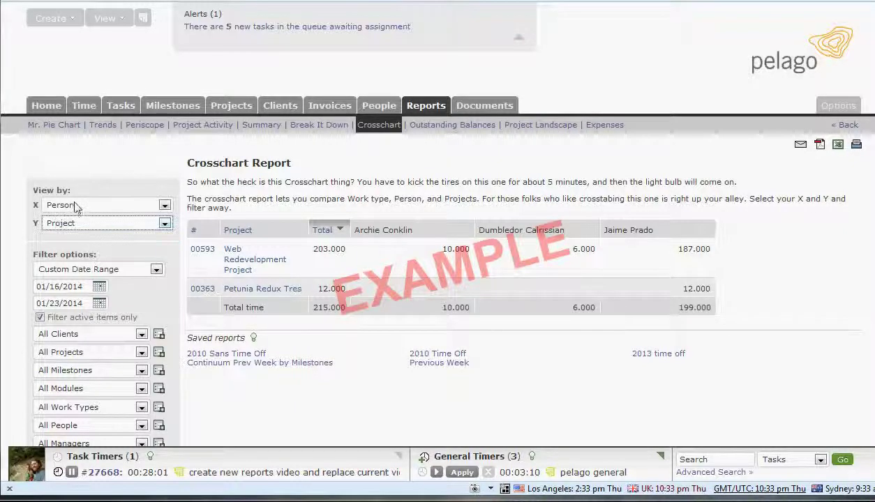
pyautogui.click(76, 207)
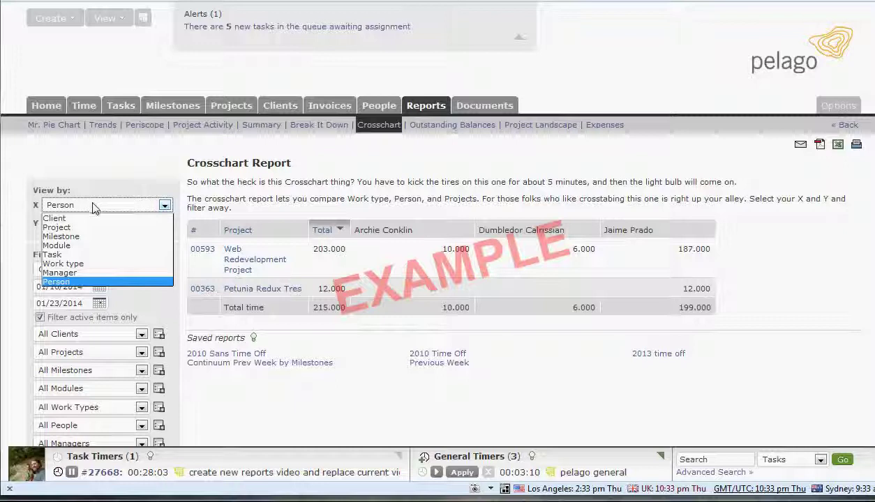
pyautogui.click(93, 206)
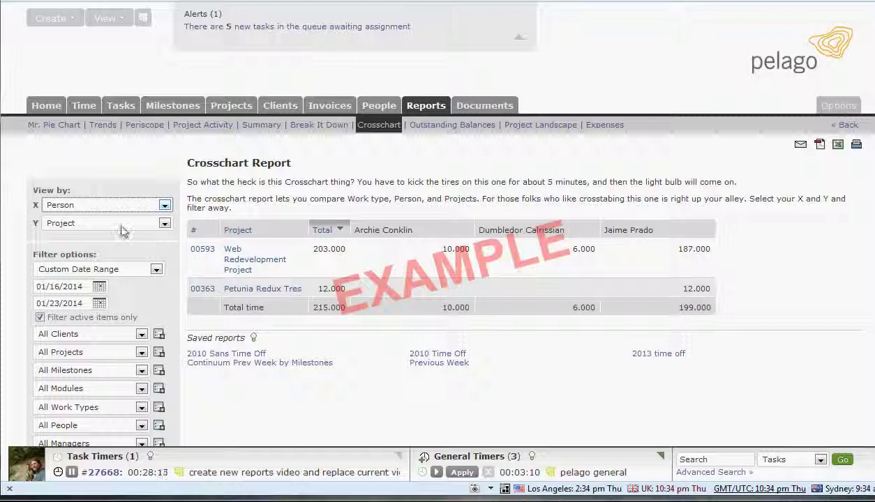
# View the Outstanding Balances report, and examine the Project Landscape report's Basics, Time, Budget & Invoices, Tasks and Milestones views
pyautogui.click(452, 125)
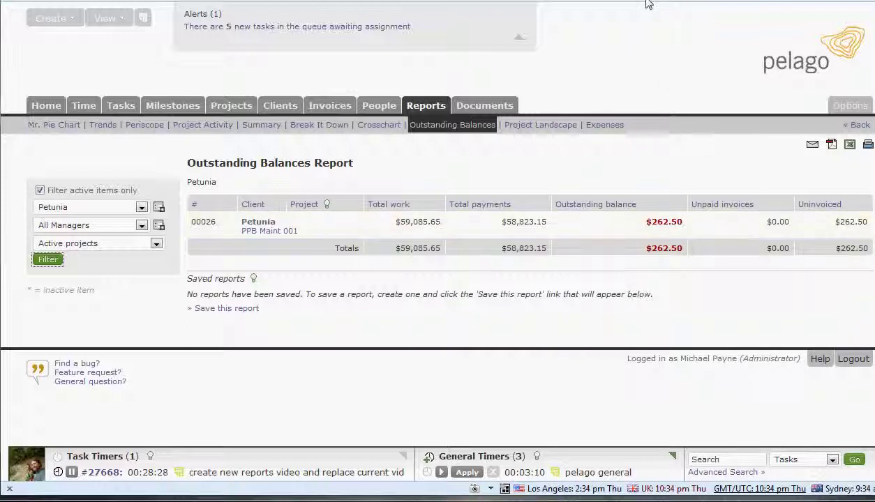
pyautogui.click(541, 125)
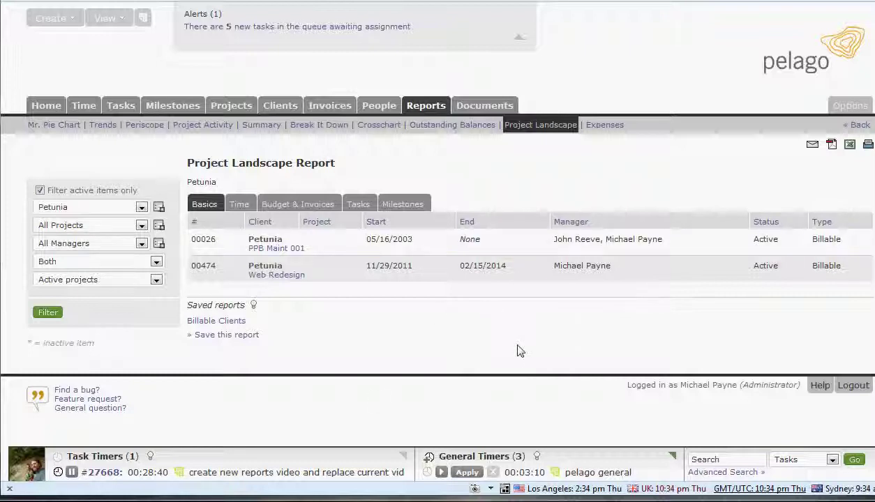
pyautogui.click(252, 210)
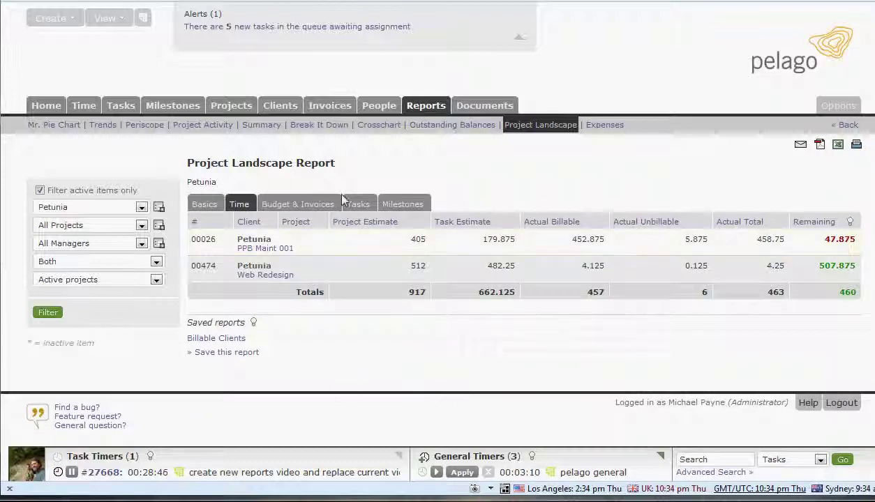
pyautogui.click(311, 209)
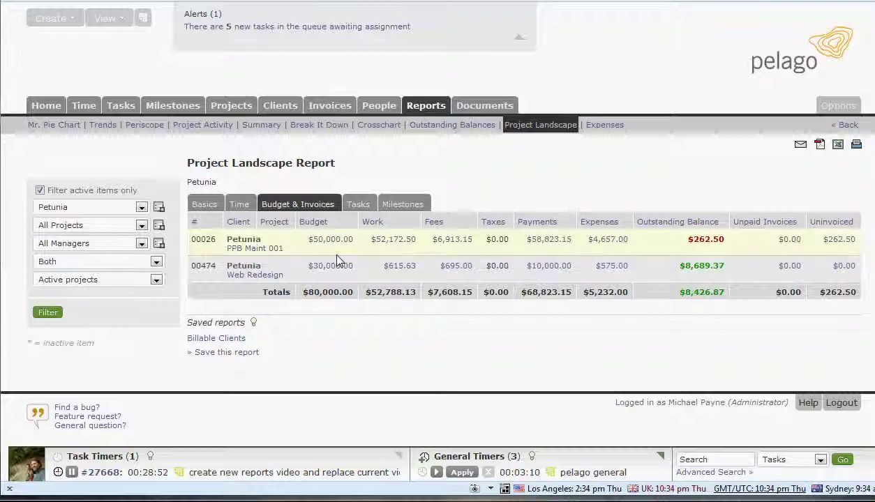
pyautogui.click(359, 206)
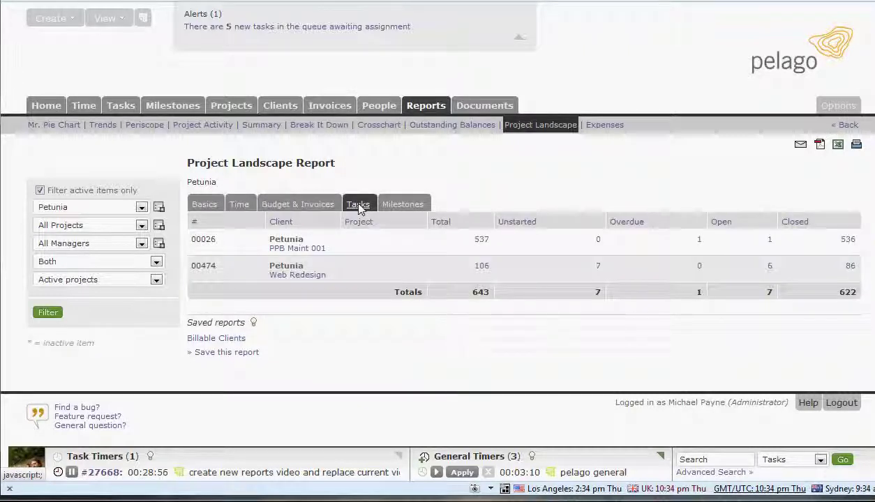
pyautogui.click(404, 209)
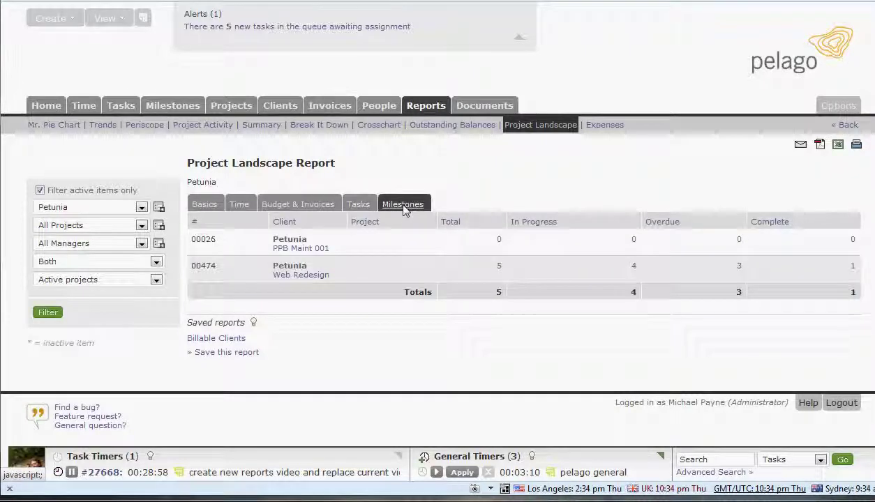
# Open the Expenses report and review its description, example table and filter options
pyautogui.click(604, 128)
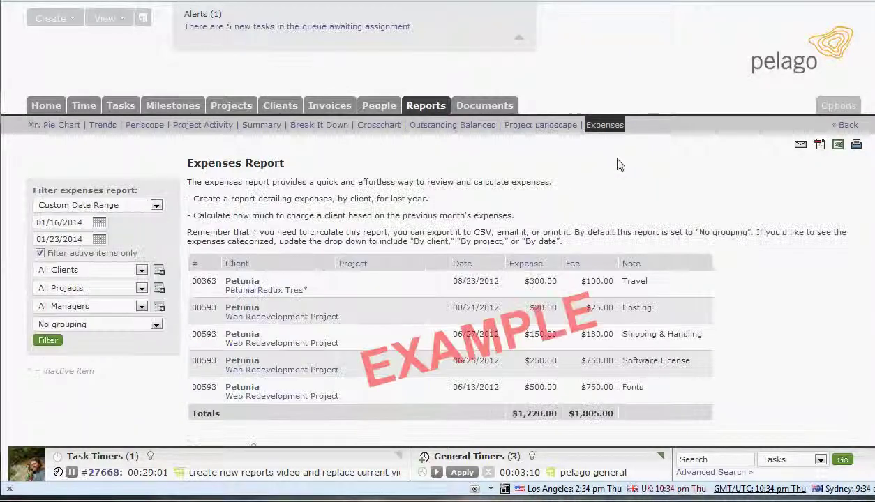